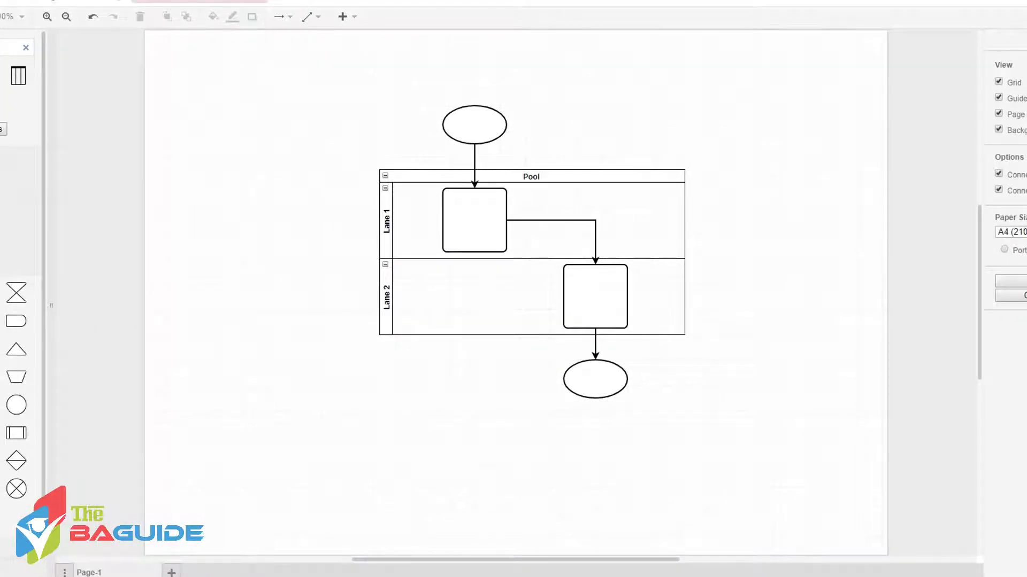
Stretch the pool and both lanes rightward well past the flowchart boxes
left_click(683, 245)
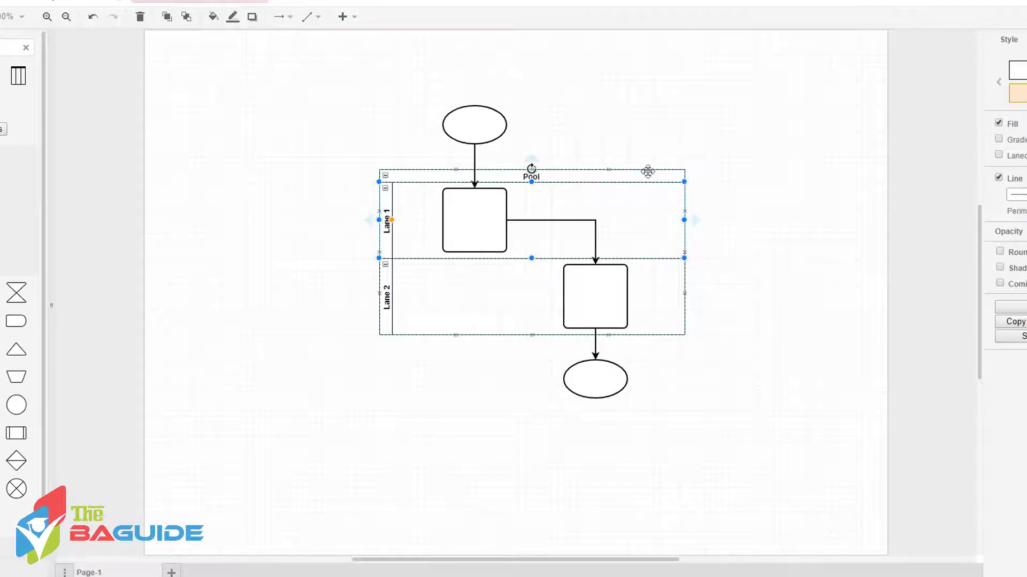
left_click(681, 249)
left_click_drag(681, 249, 943, 250)
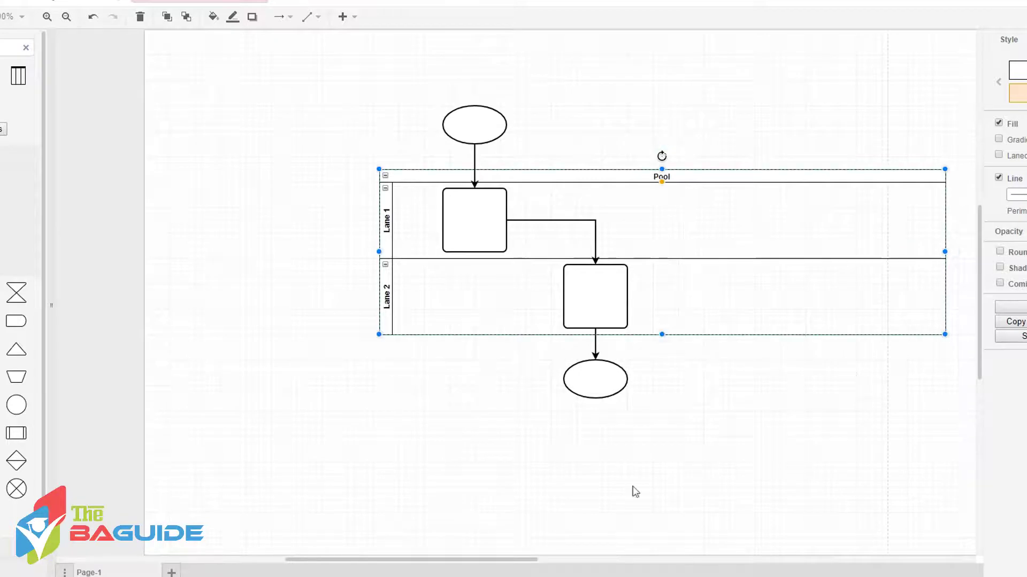
mouse_move(500, 561)
left_mouse_down()
mouse_move(691, 574)
mouse_move(612, 473)
left_mouse_up()
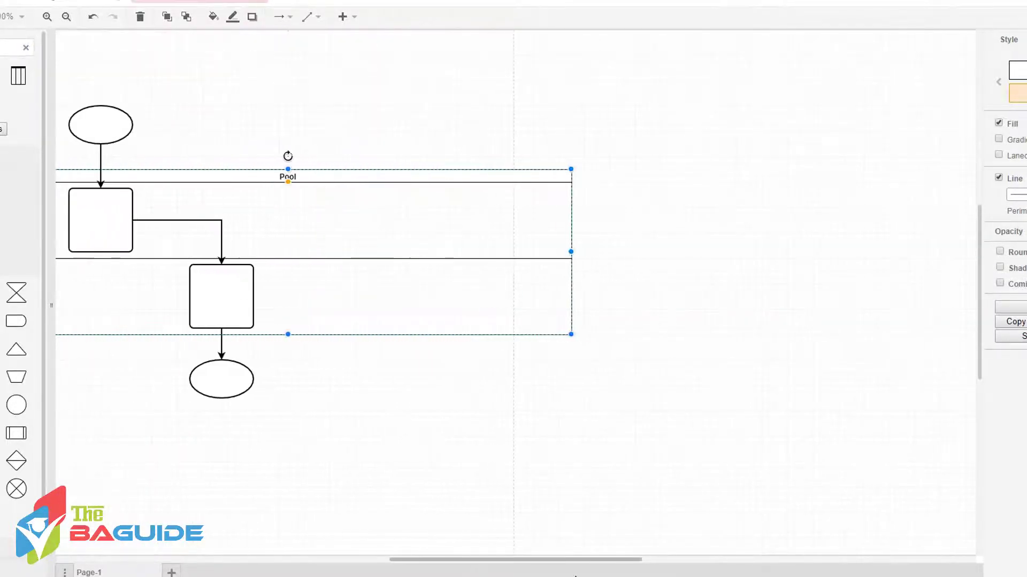
scroll(612, 472, "up", 3)
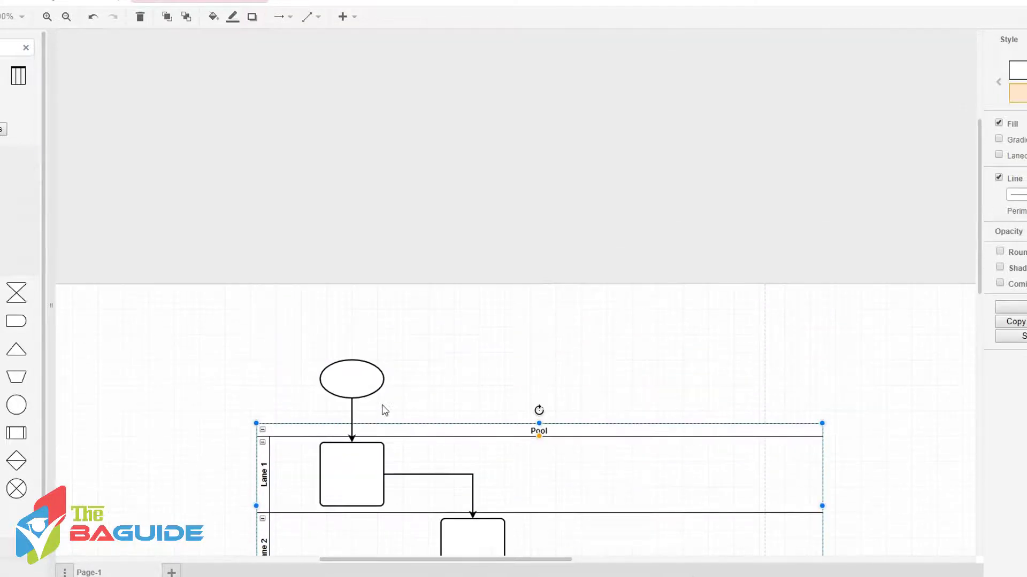
left_click_drag(345, 366, 346, 293)
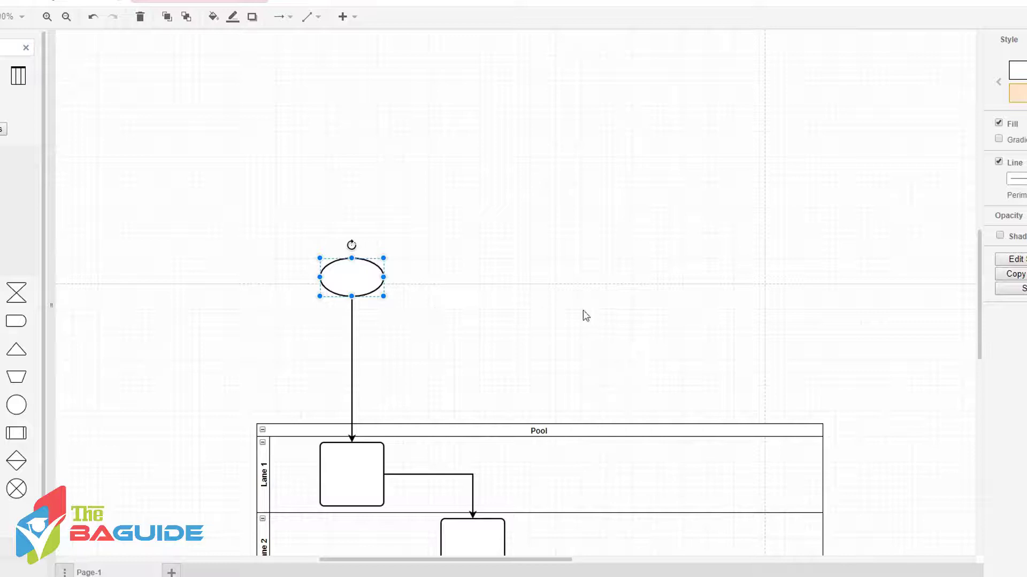
scroll(584, 313, "down", 2)
scroll(610, 322, "down", 1)
scroll(830, 385, "down", 3)
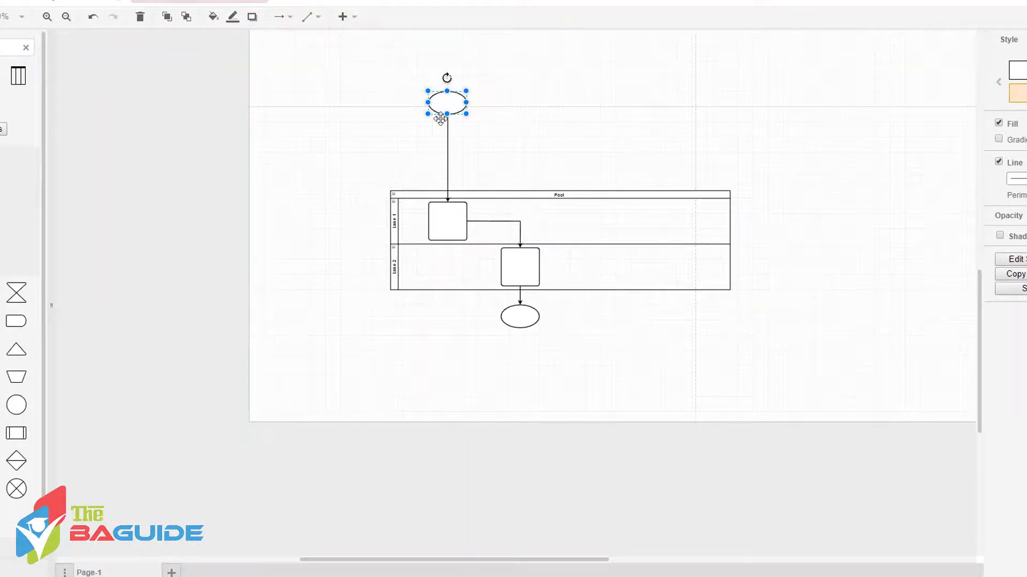
mouse_move(447, 102)
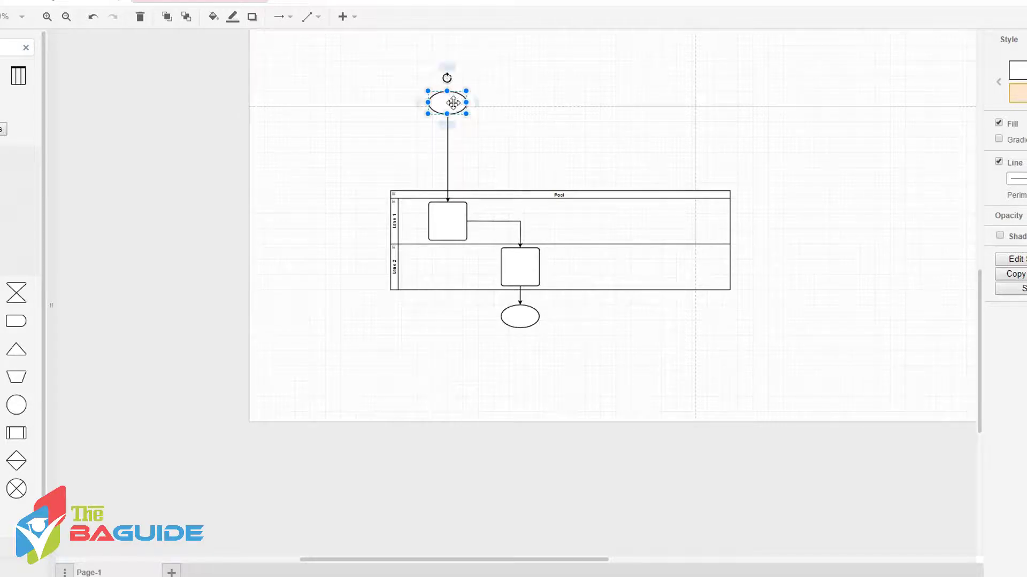
Nudge the start ellipse down slightly so it sits nearer the pool top
left_click_drag(453, 102, 454, 145)
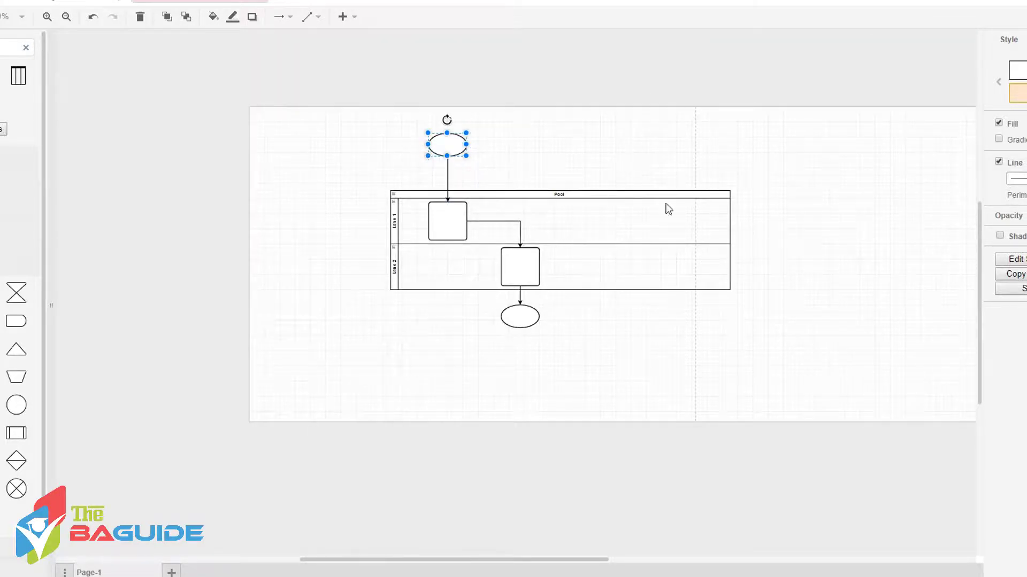
Add two blank pages, Page-2 and Page-3, beside Page-1
left_click(866, 290)
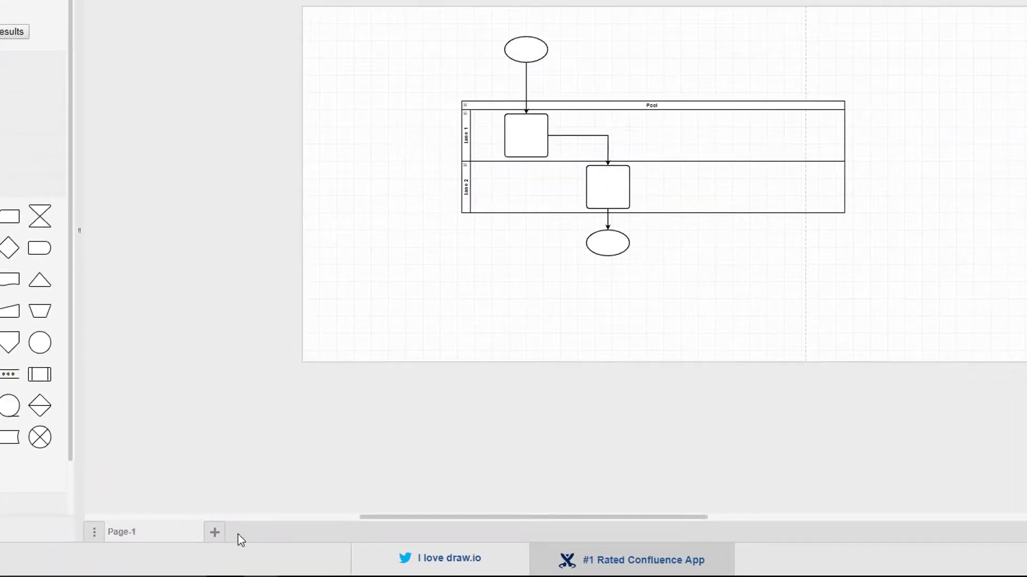
left_click(216, 533)
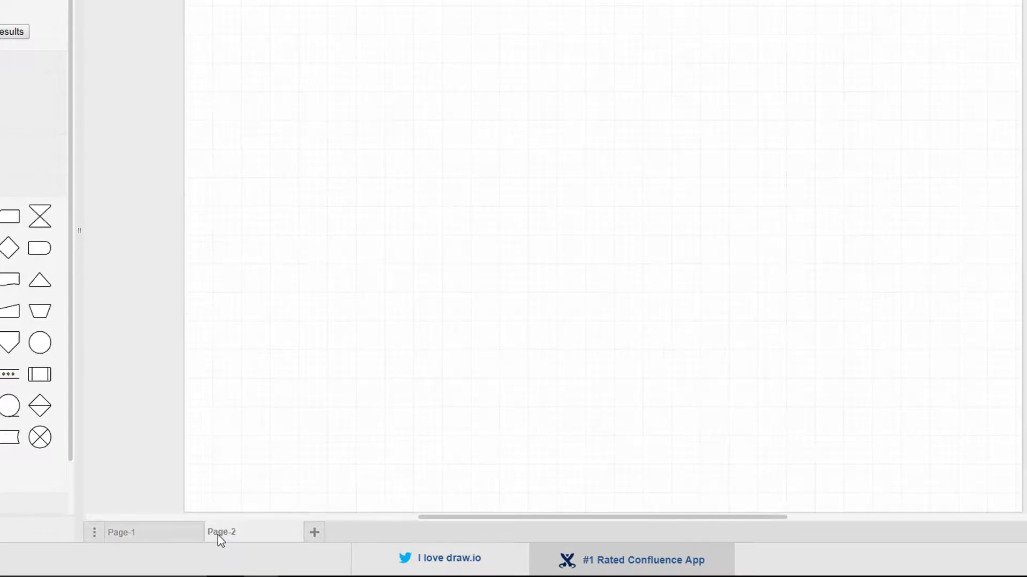
left_click(314, 533)
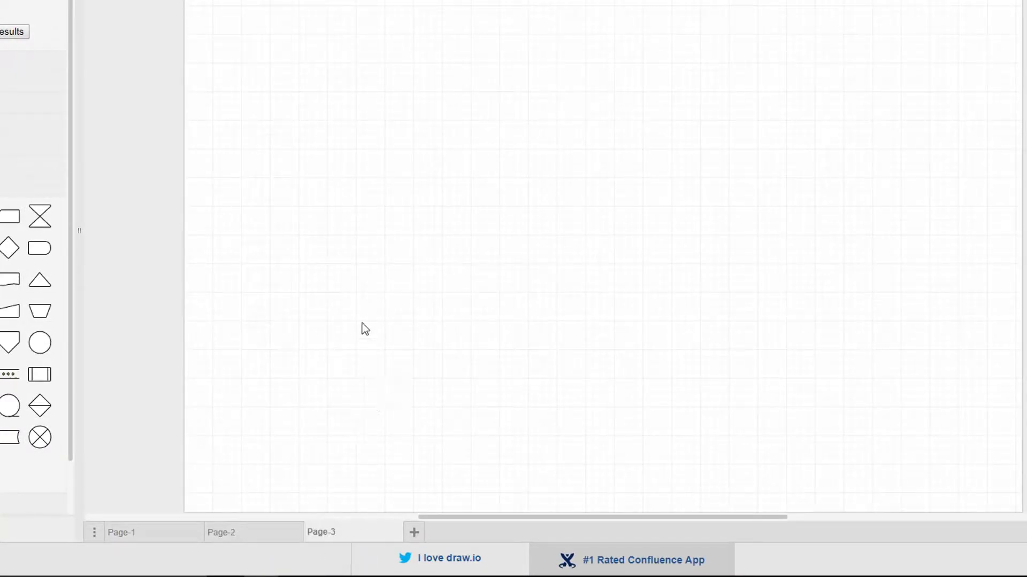
Flip through Page-1, Page-2 and Page-3, ending on Page-1's swimlane diagram
left_click(145, 531)
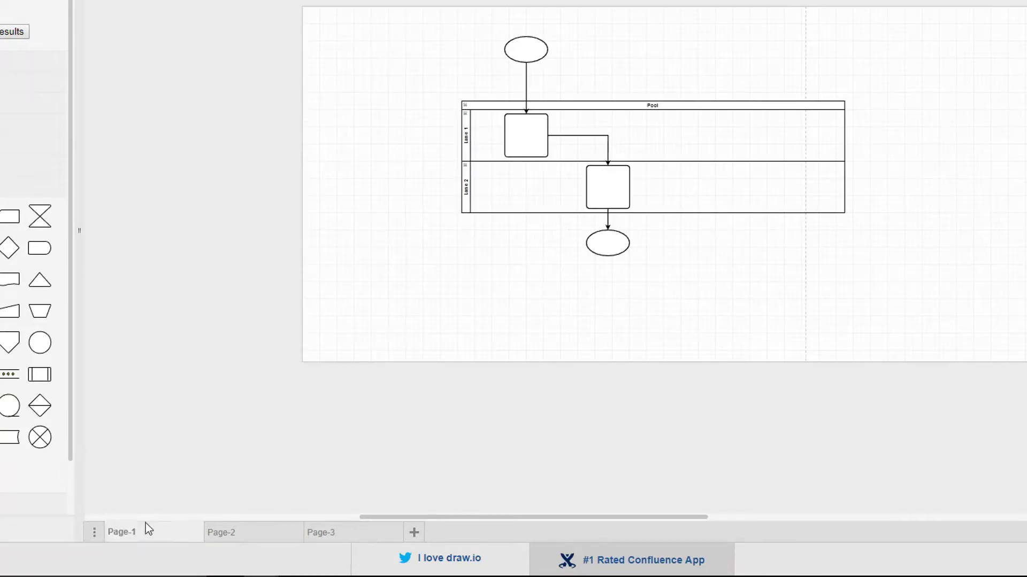
left_click(239, 532)
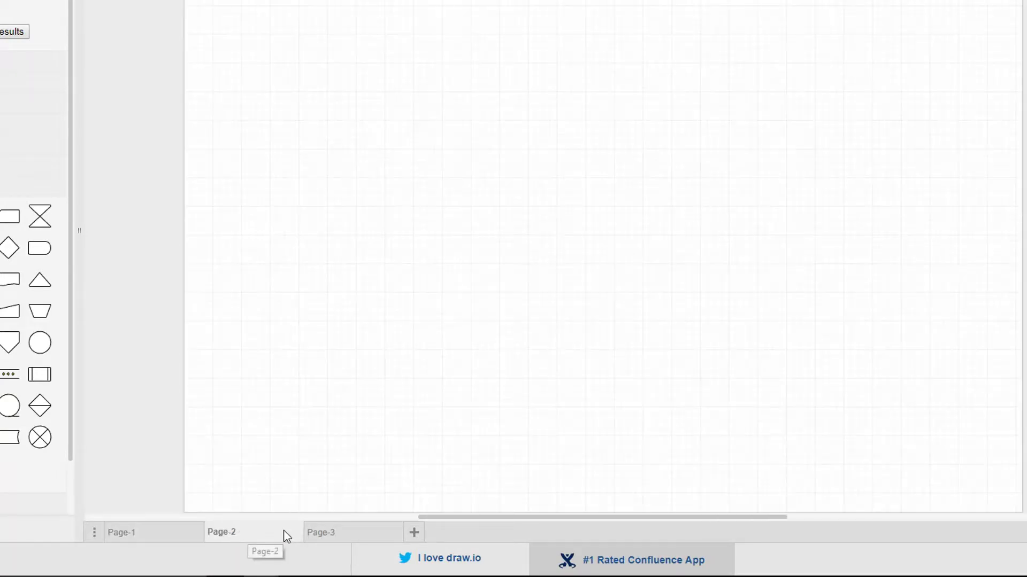
left_click(359, 542)
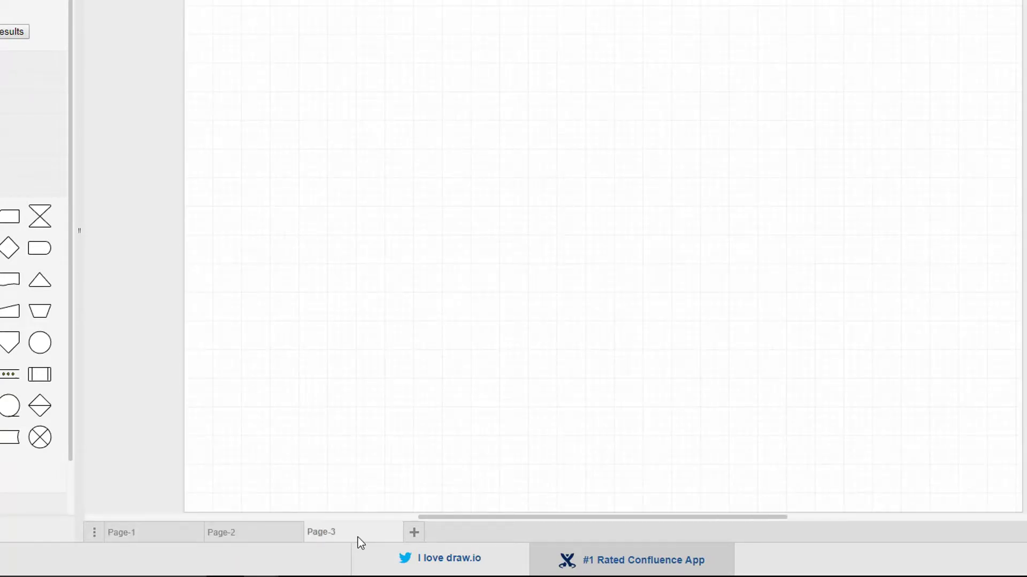
left_click(154, 538)
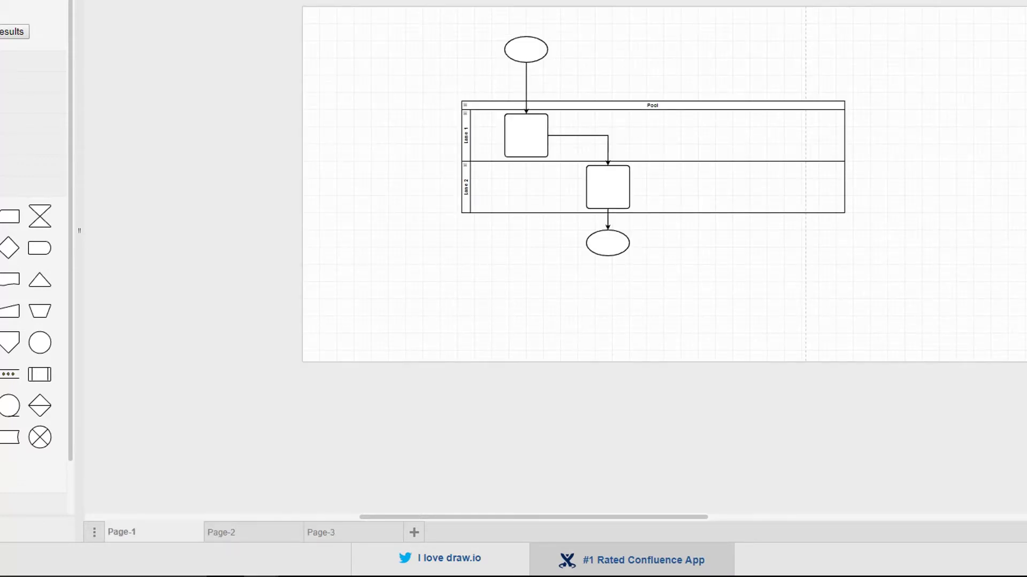